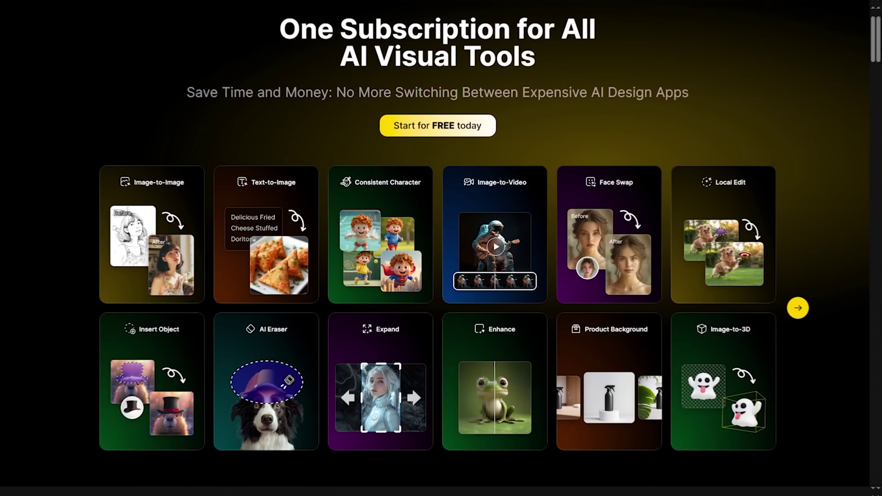
# Scroll down the Dzine landing page to the AI tool cards like Image-to-Image and Face Swap.
pyautogui.scroll(-3, 441, 244)
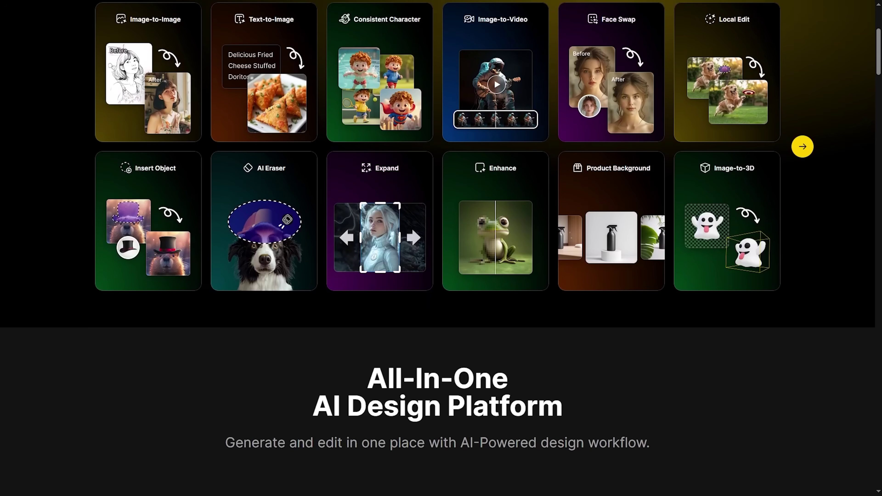
# Scroll past the tool grid to the All-In-One AI Design Platform heading and AI Photo Filter.
pyautogui.scroll(-5, 441, 244)
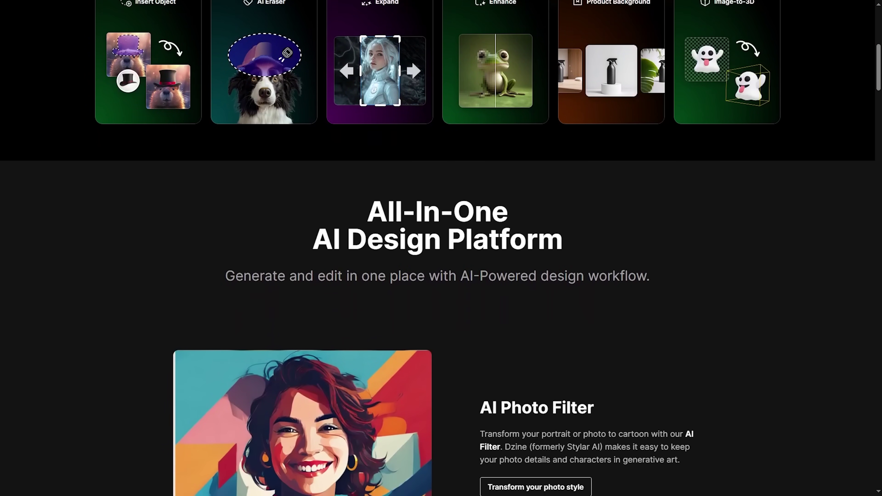
pyautogui.scroll(-2, 441, 243)
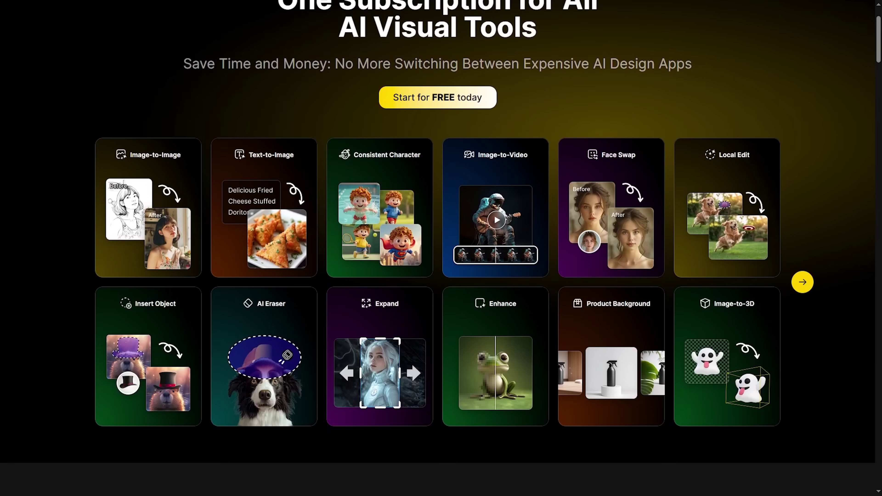
pyautogui.scroll(-5, 441, 248)
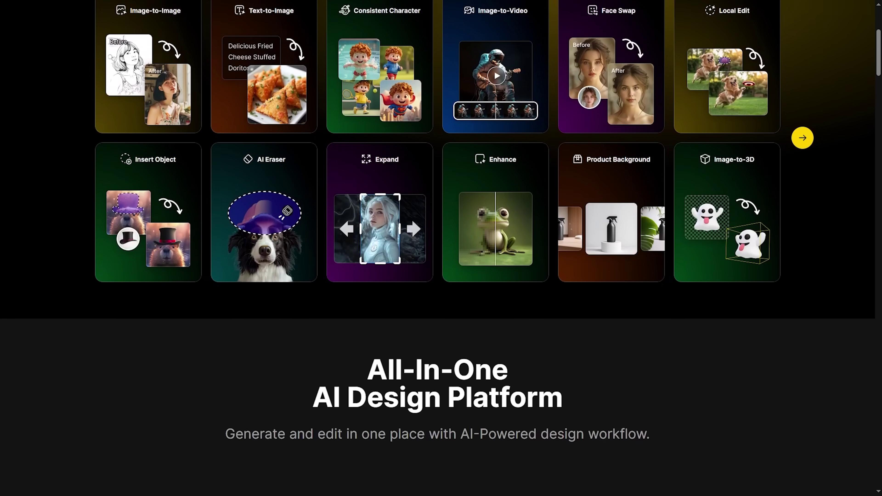
pyautogui.scroll(-5, 441, 248)
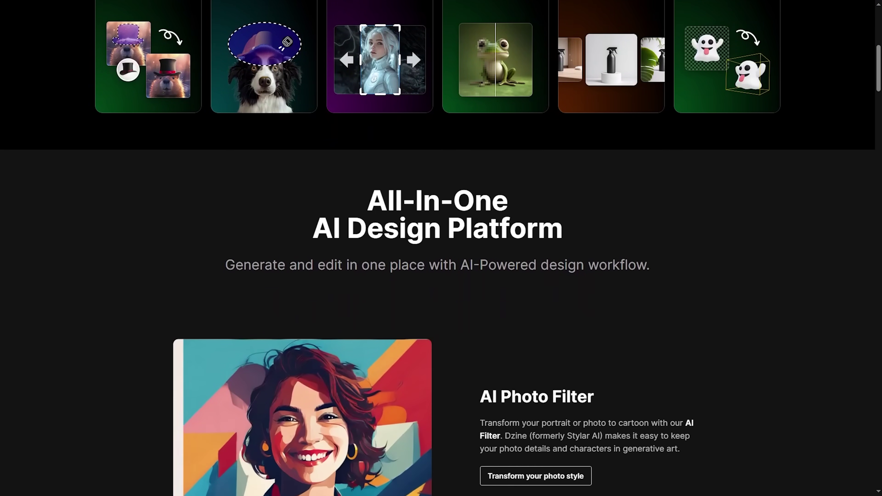
pyautogui.scroll(-4, 441, 248)
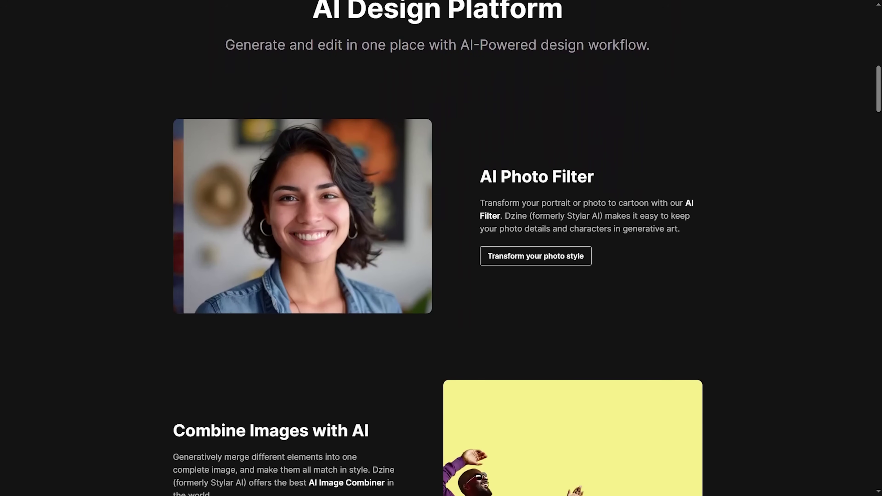
# Scroll further down the landing page to the Combine Images with AI section.
pyautogui.scroll(-4, 441, 248)
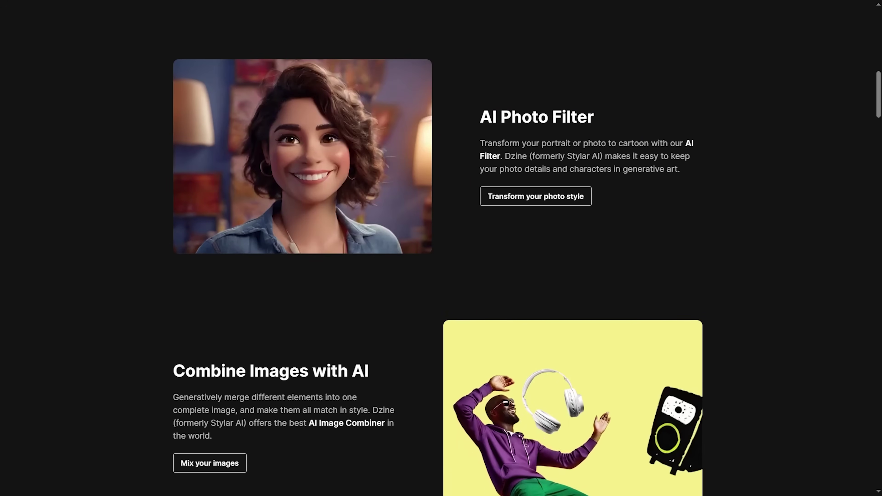
pyautogui.scroll(-2, 441, 248)
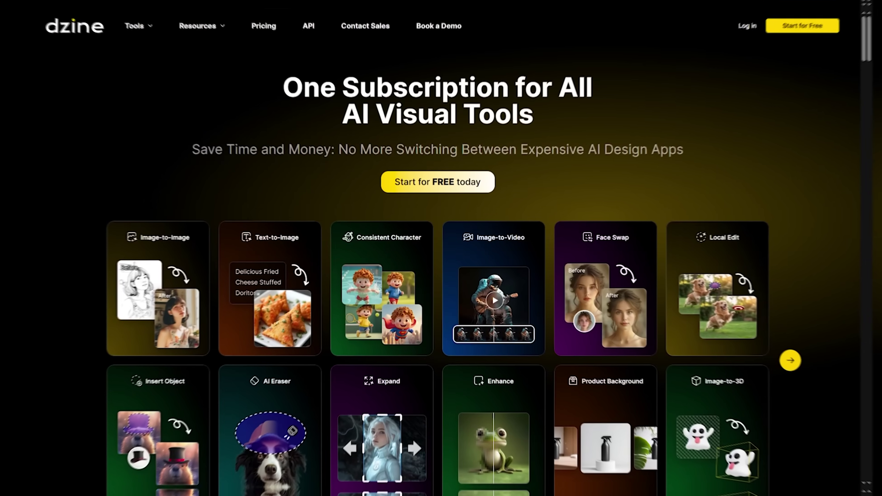
# Scroll through the remaining landing page tool cards before reaching the home dashboard.
pyautogui.scroll(-5, 441, 248)
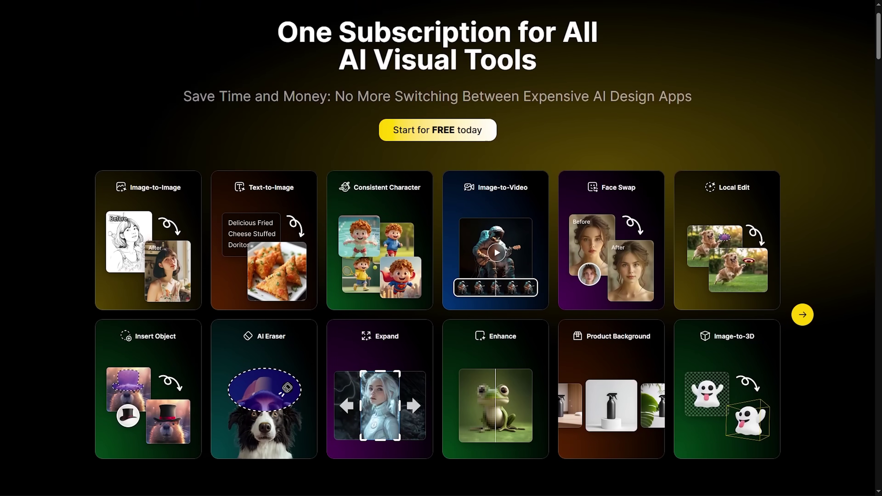
pyautogui.scroll(-4, 440, 248)
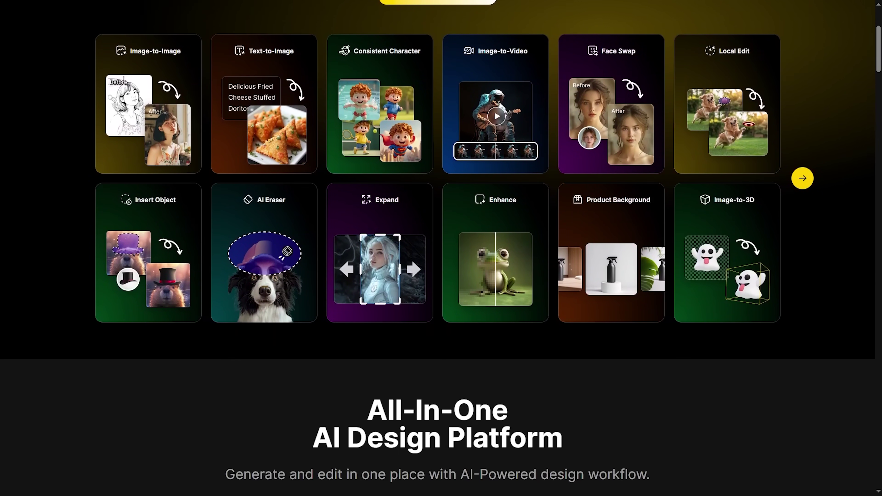
pyautogui.scroll(-1, 441, 248)
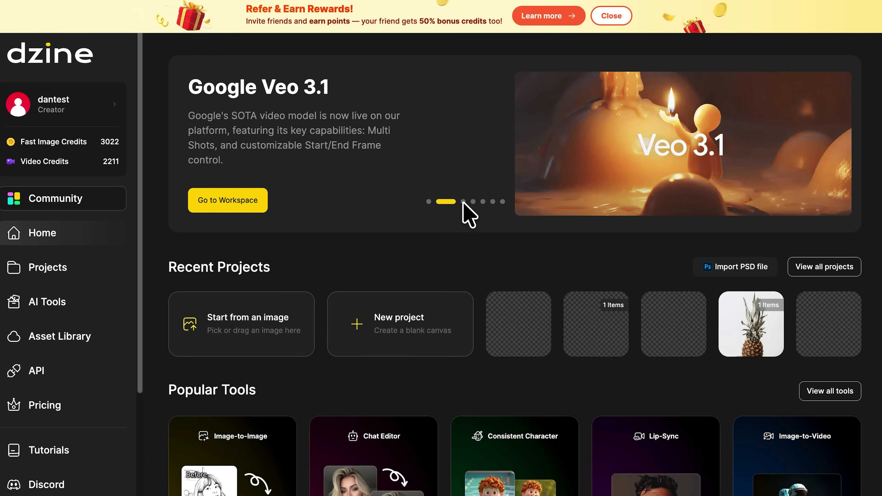
# Cycle the home carousel through Veo 3.1, Sora 2, Nano Banana, Instant Storyboard, Consistent Character and Flux Kontext announcements.
pyautogui.click(463, 202)
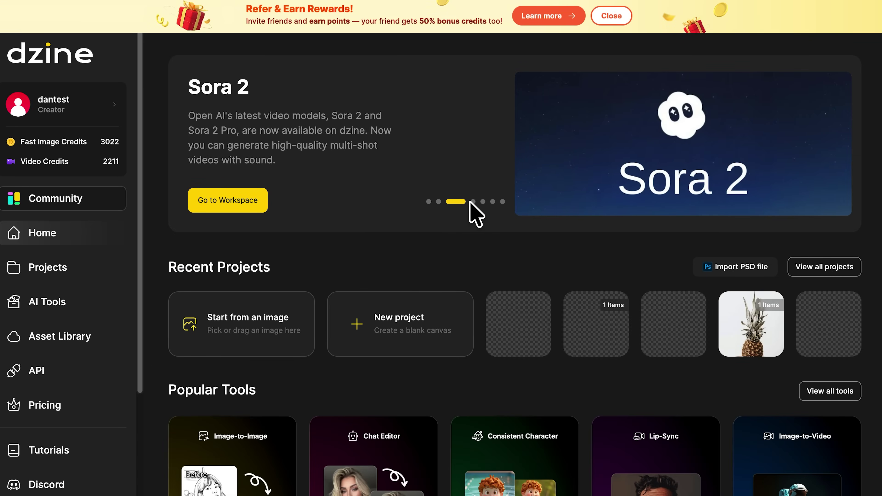
pyautogui.click(473, 202)
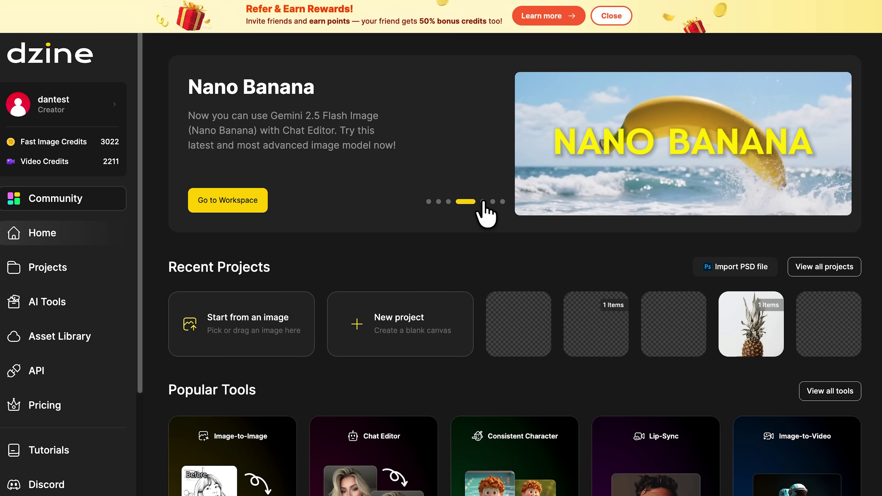
pyautogui.click(482, 202)
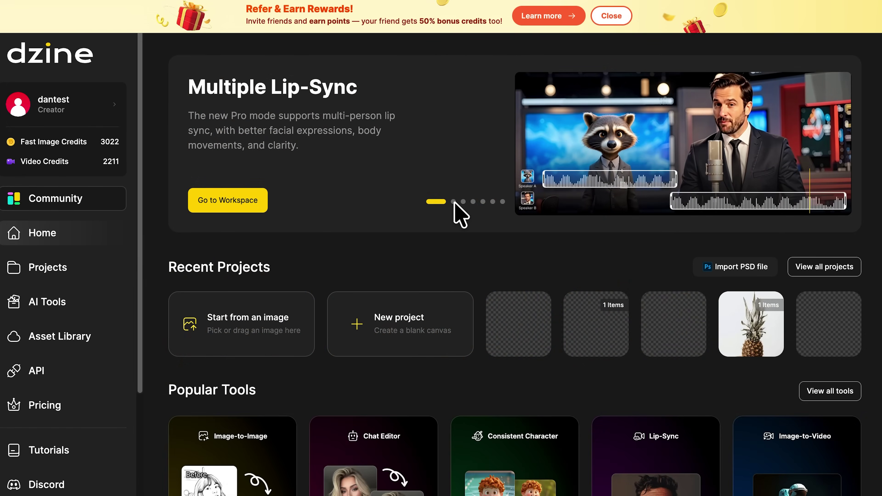
pyautogui.click(454, 202)
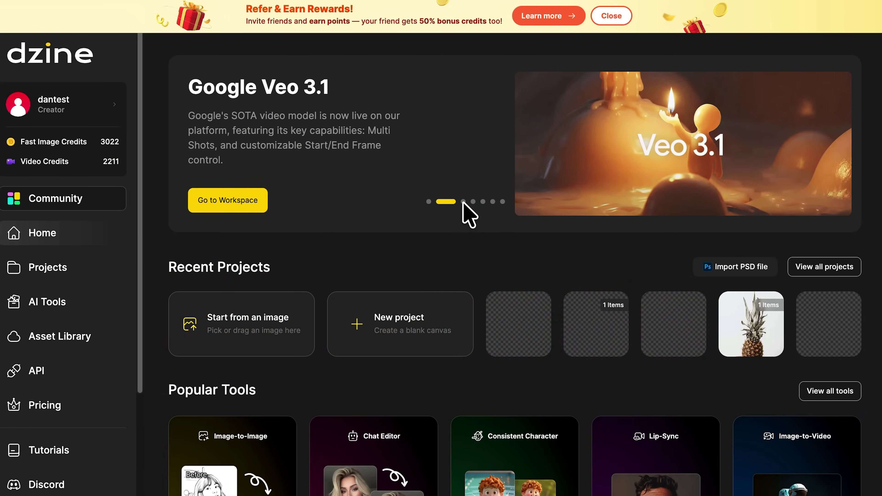
pyautogui.click(463, 202)
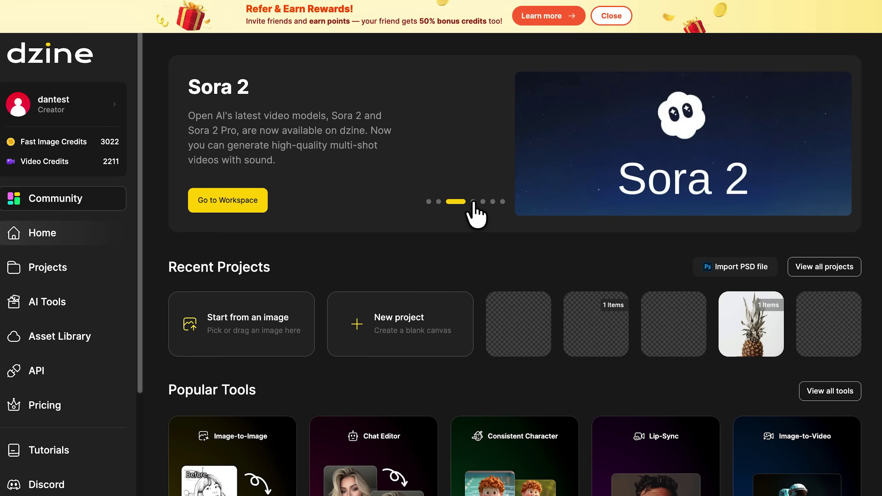
pyautogui.click(473, 202)
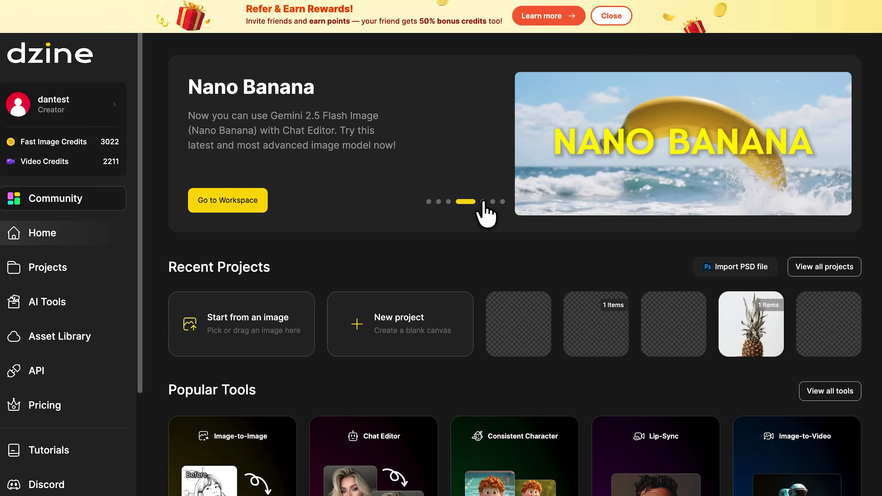
pyautogui.click(483, 202)
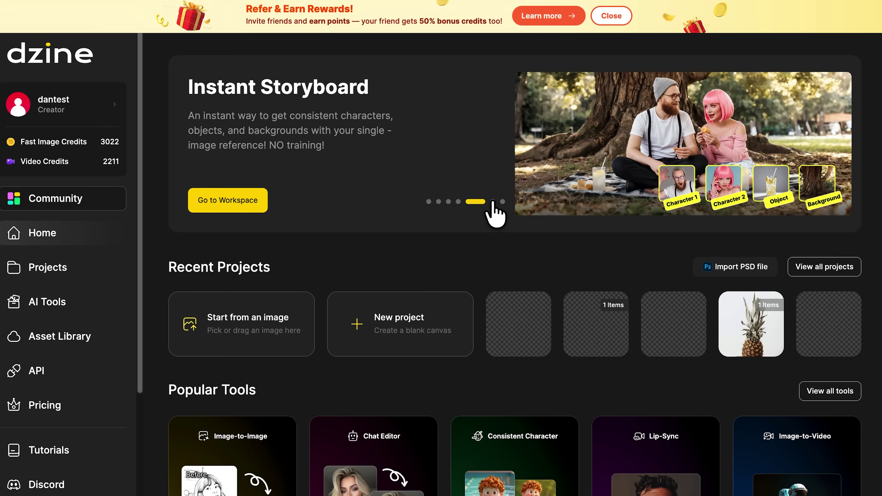
pyautogui.click(493, 202)
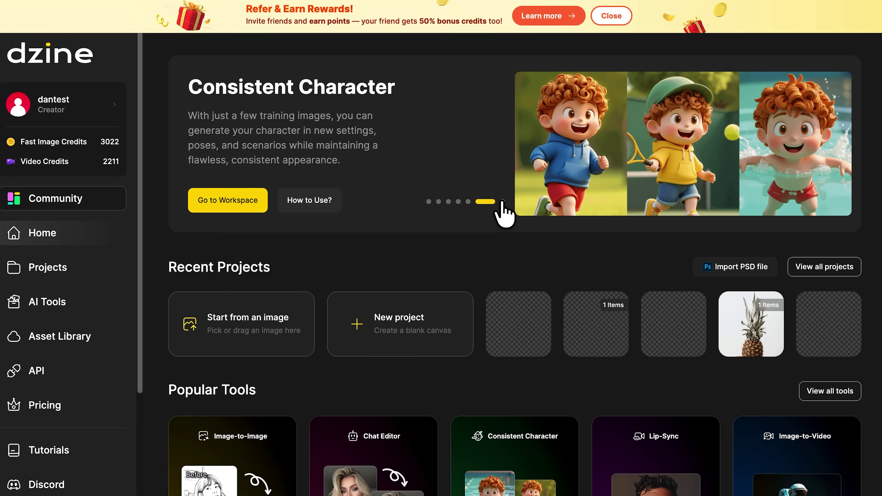
pyautogui.click(502, 202)
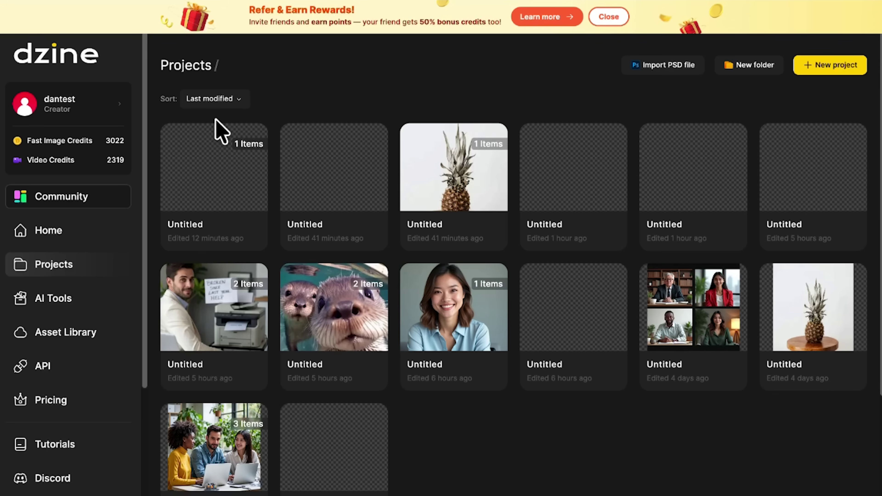
# Open the Sort dropdown on the Projects page to view the sorting options.
pyautogui.click(220, 102)
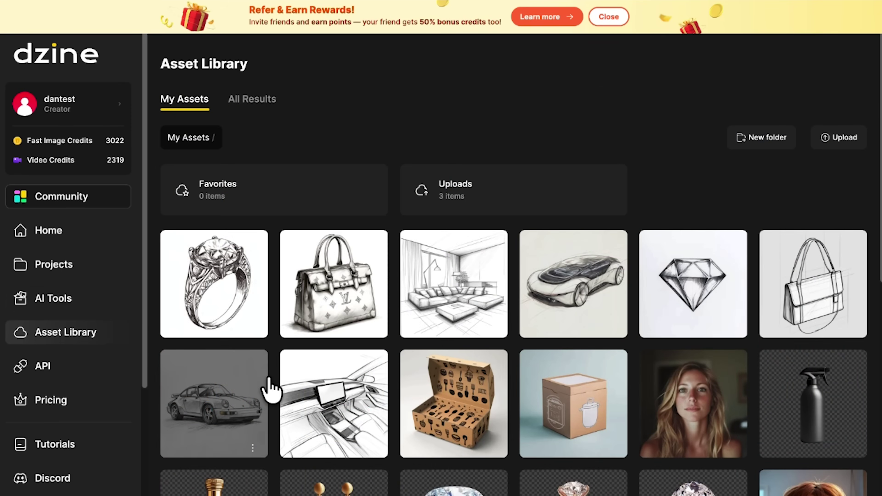
# Scroll down and back up through the saved images in My Assets.
pyautogui.scroll(-4, 271, 389)
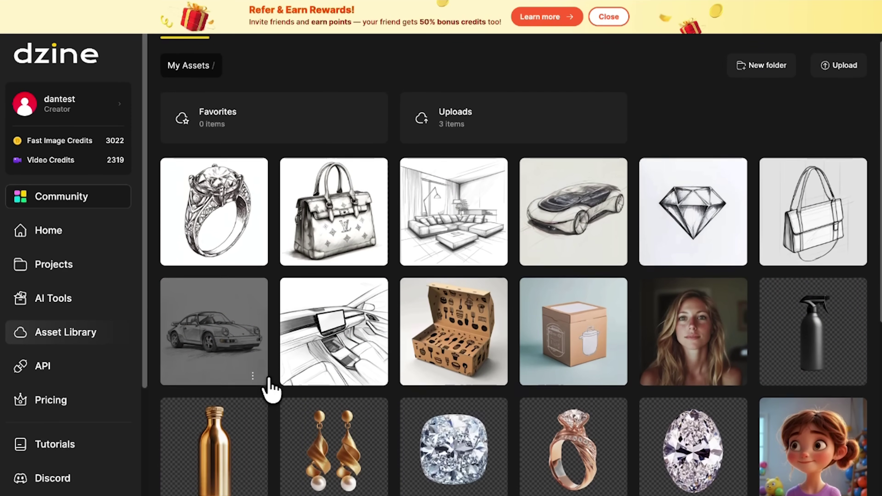
pyautogui.scroll(4, 271, 387)
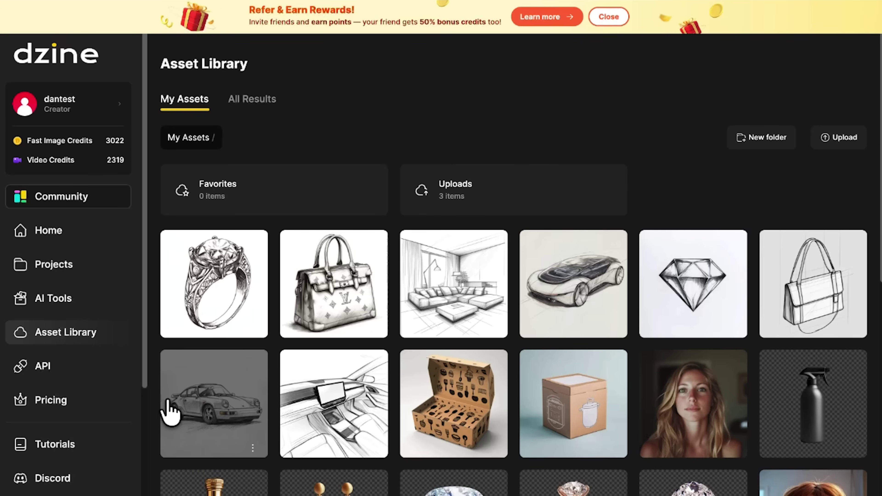
# Open the Pick Your Plan pricing page and scroll down to Custom Plan for Team.
pyautogui.click(104, 404)
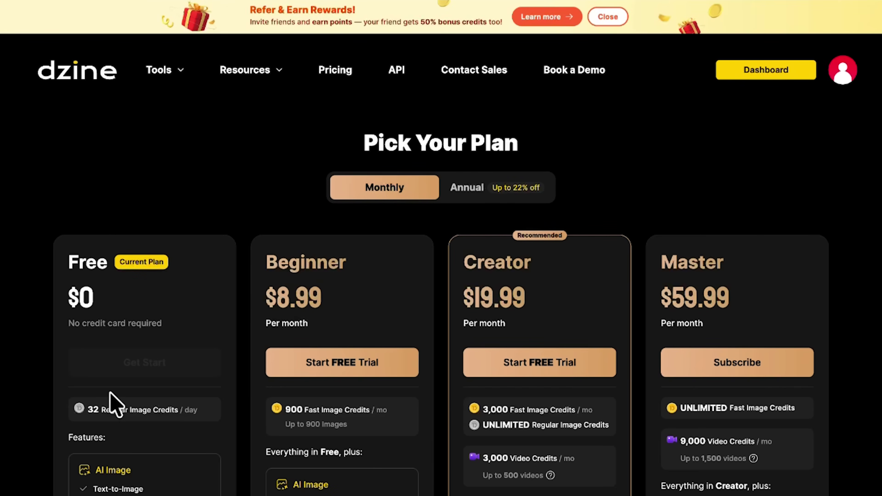
pyautogui.scroll(-3, 281, 413)
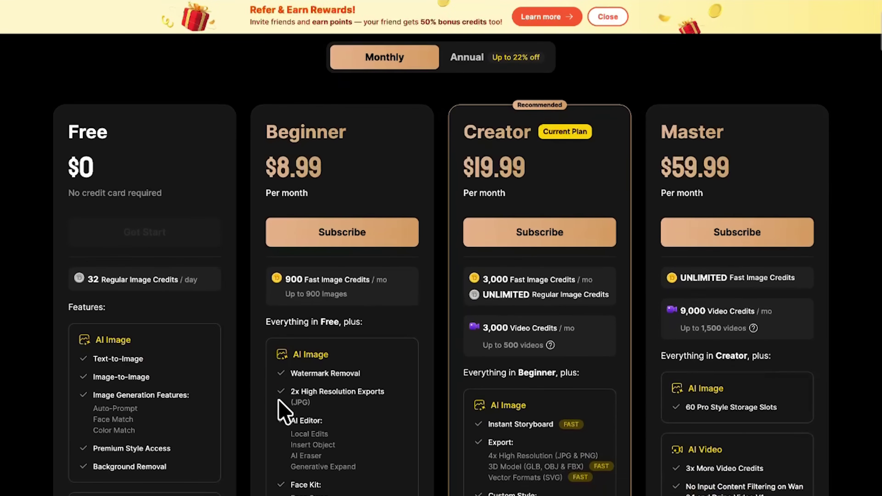
pyautogui.scroll(-5, 283, 411)
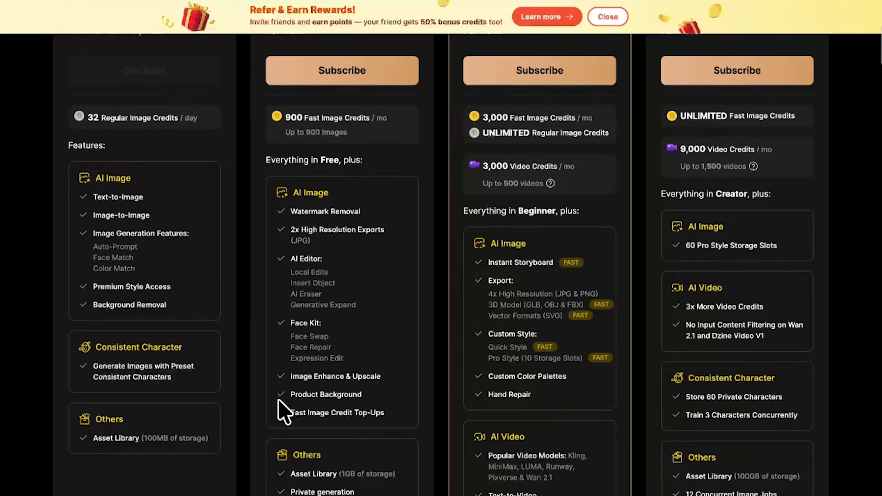
pyautogui.scroll(-12, 283, 412)
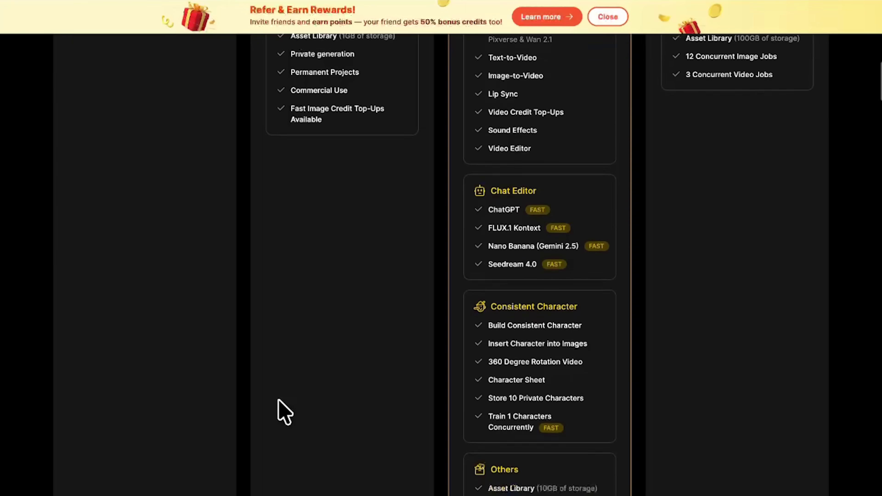
pyautogui.scroll(-10, 283, 411)
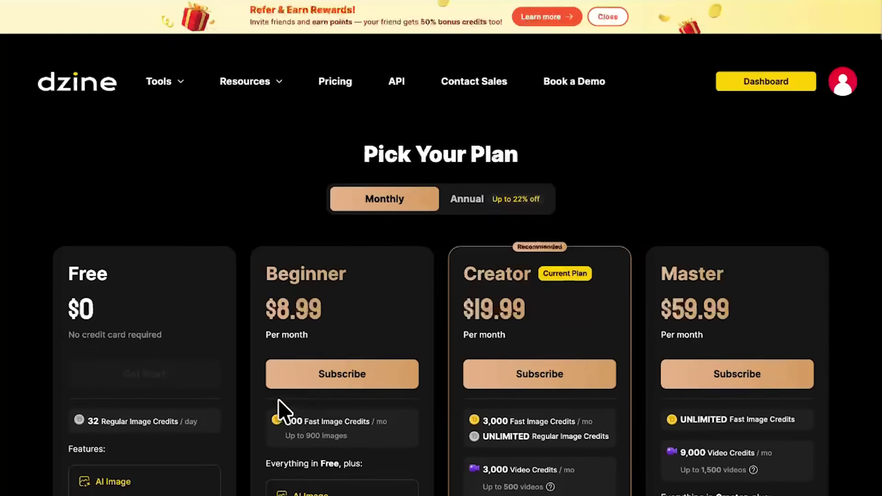
pyautogui.scroll(-1, 202, 378)
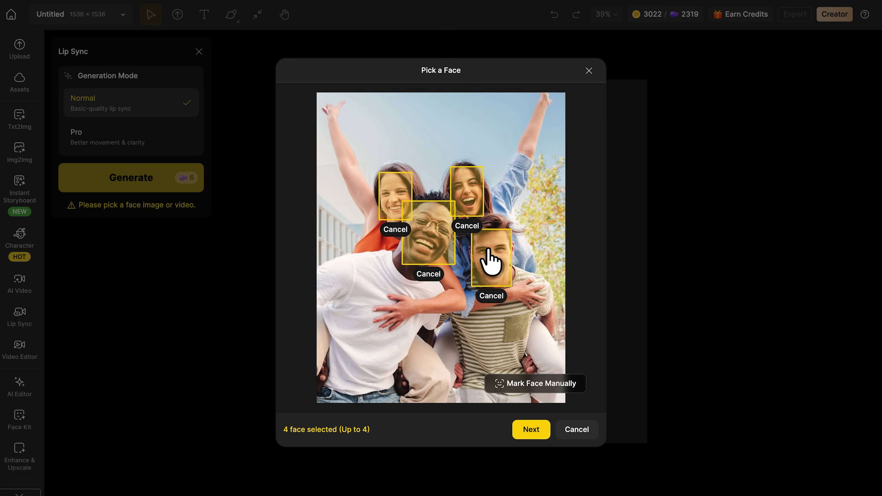
# Accept the four chosen faces as speakers and bring up Speaker A's Pick a voice options.
pyautogui.click(524, 430)
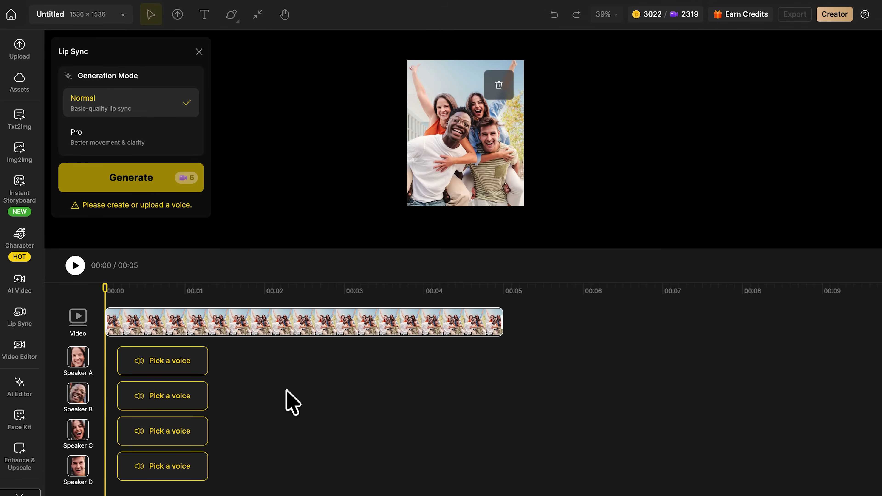
pyautogui.click(201, 354)
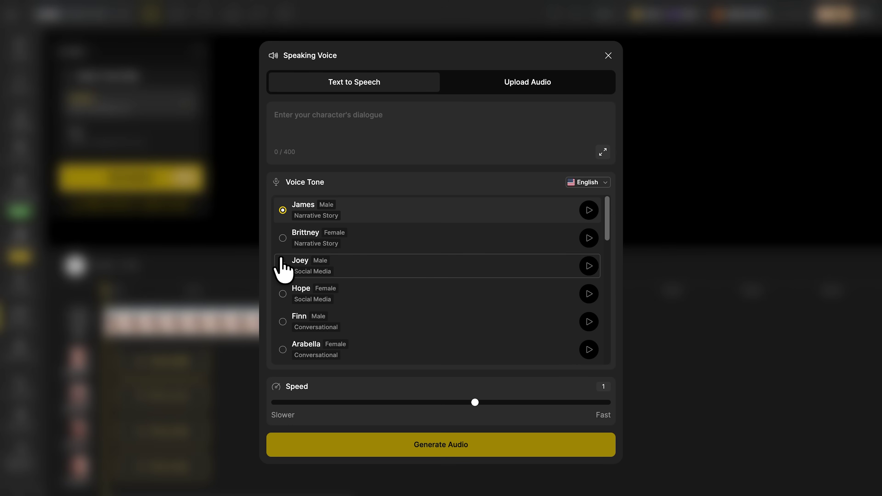
# Choose Joey as Speaker A's voice tone and expand the English language dropdown.
pyautogui.click(284, 243)
pyautogui.click(283, 266)
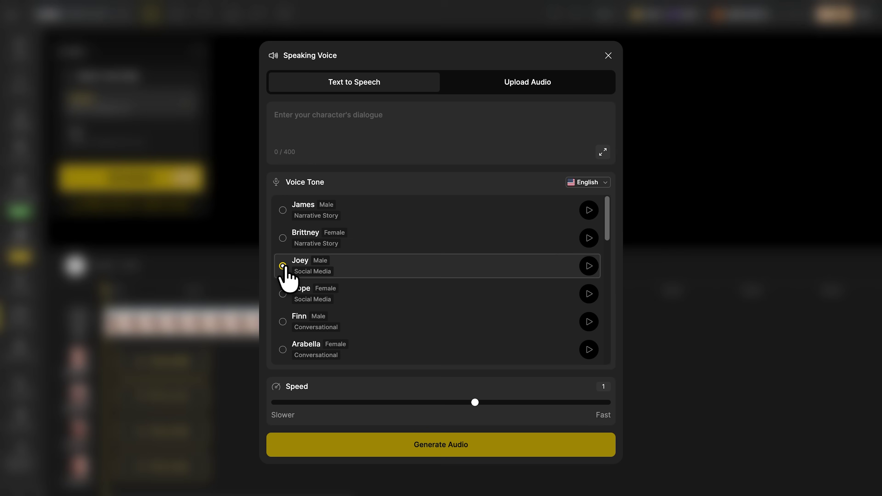
pyautogui.scroll(-5, 284, 271)
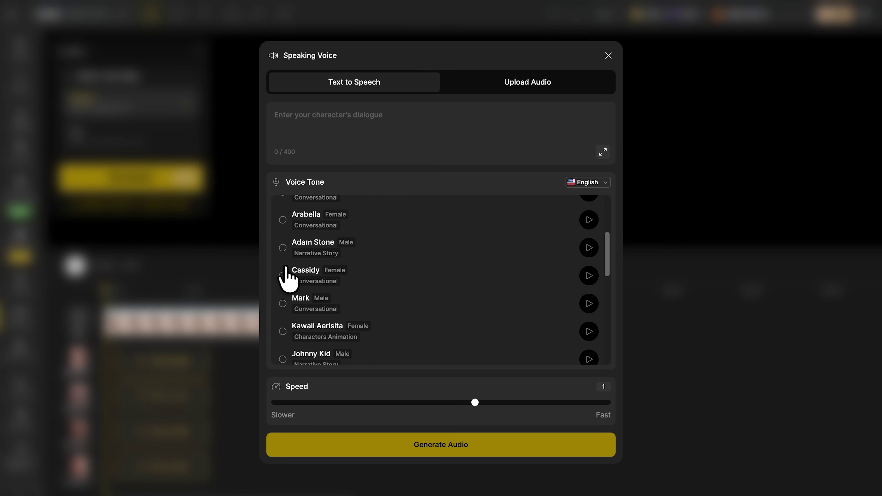
pyautogui.scroll(4, 284, 271)
pyautogui.scroll(1, 284, 274)
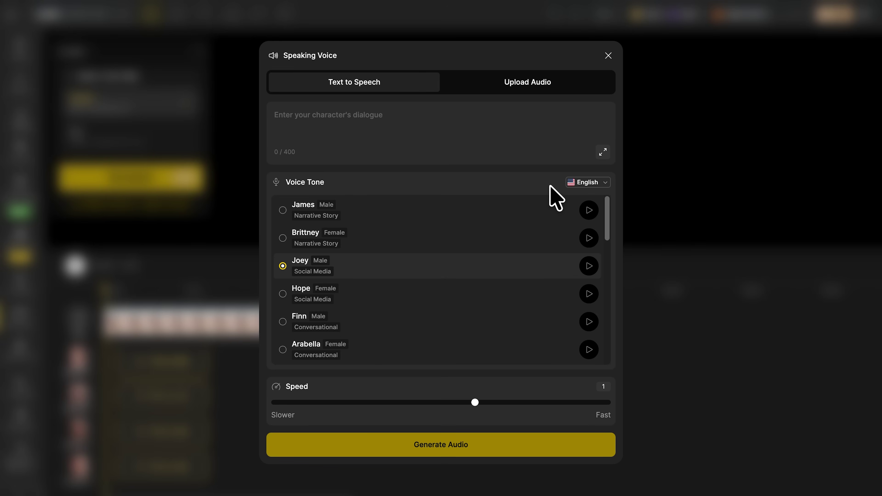
pyautogui.click(585, 184)
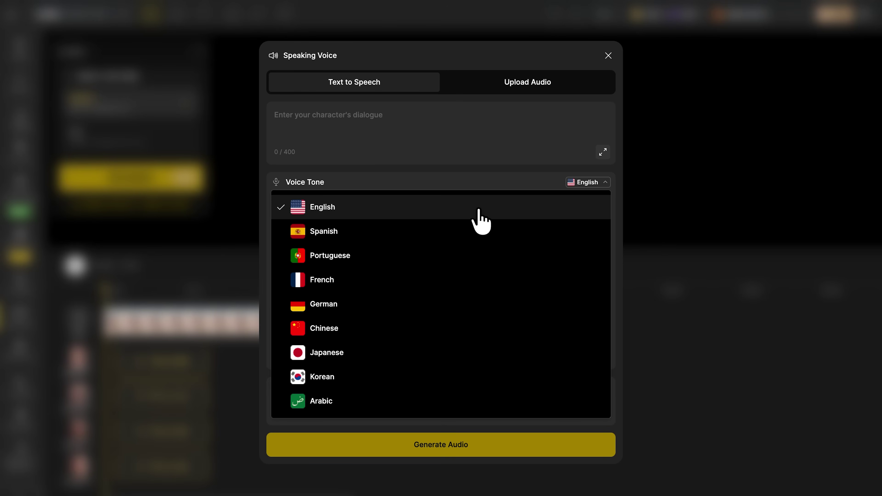
# Keep English and write Speaker A's line 'Ugh, finally! I thought this day would never end.' in the Brittney voice.
pyautogui.click(479, 212)
pyautogui.click(455, 133)
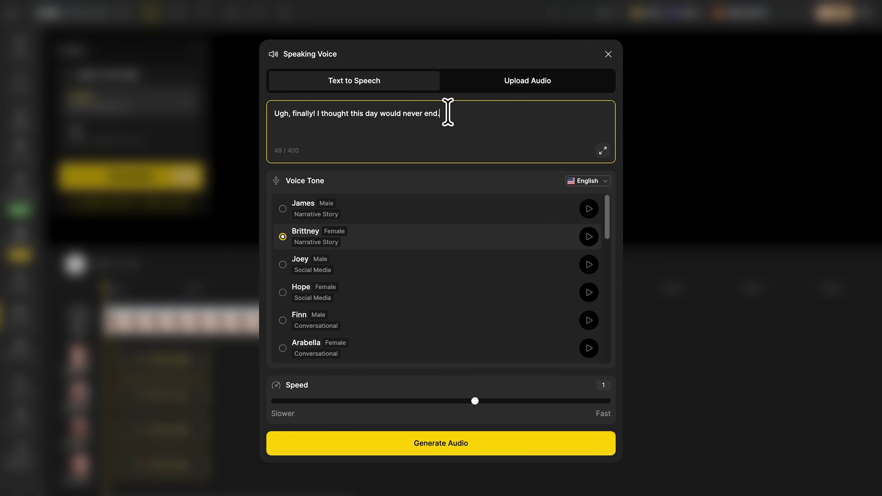
# Generate Speaker A's 4.3-second voice clip and apply it to the Lip Sync timeline.
pyautogui.moveTo(439, 114); pyautogui.dragTo(274, 112)
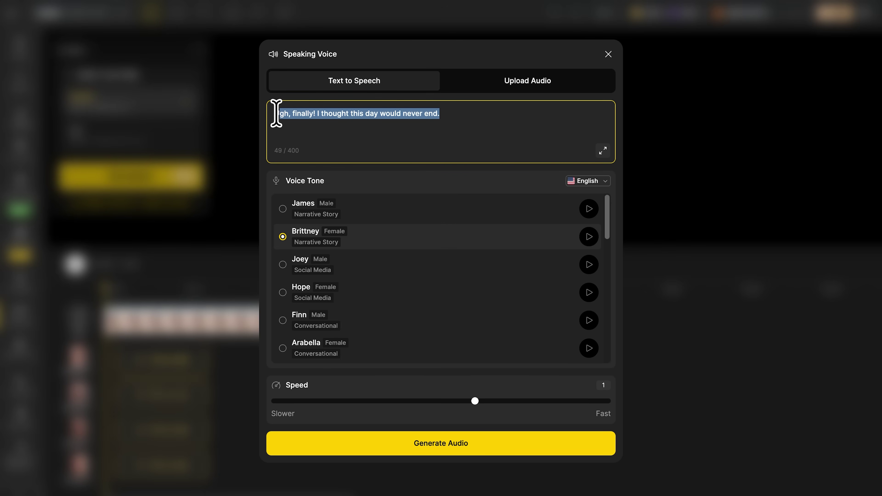
pyautogui.click(344, 120)
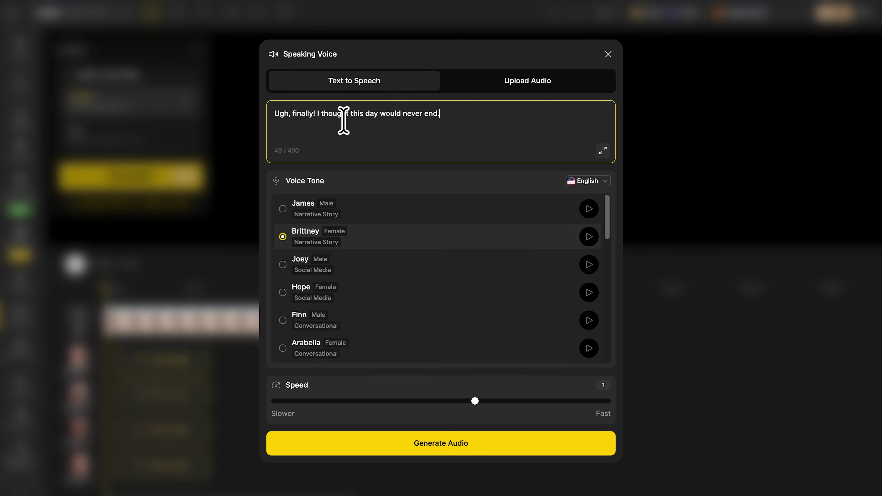
pyautogui.click(449, 440)
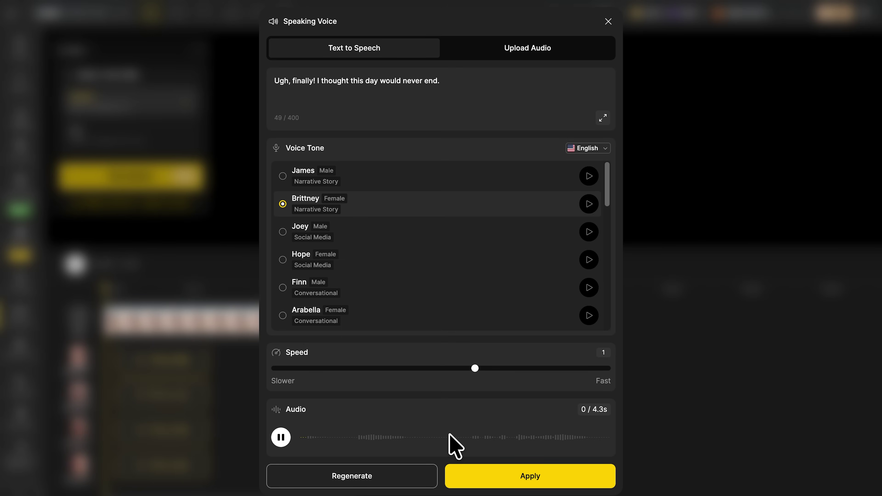
pyautogui.click(487, 479)
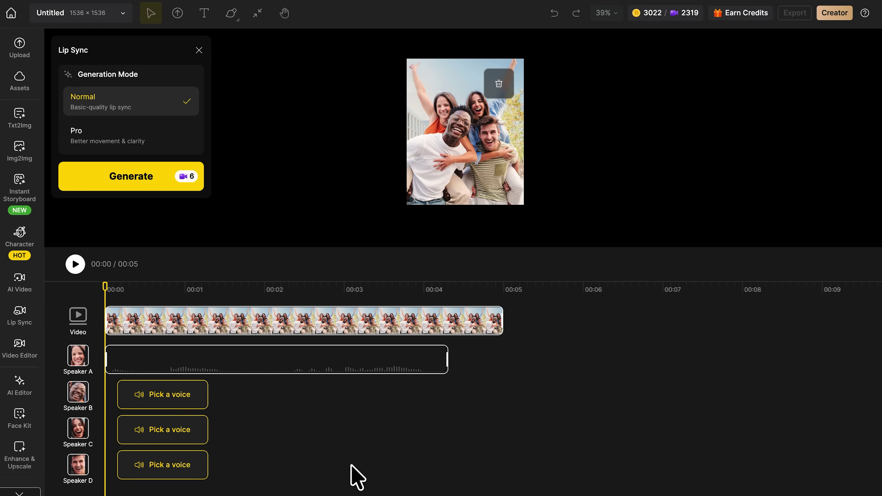
# Generate and apply voice clips for Speakers B, C and D on their tracks.
pyautogui.click(205, 427)
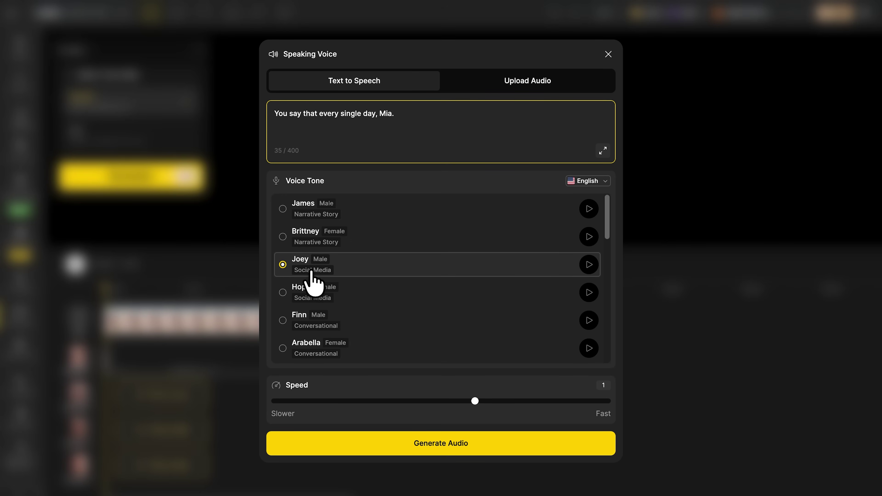
pyautogui.click(415, 446)
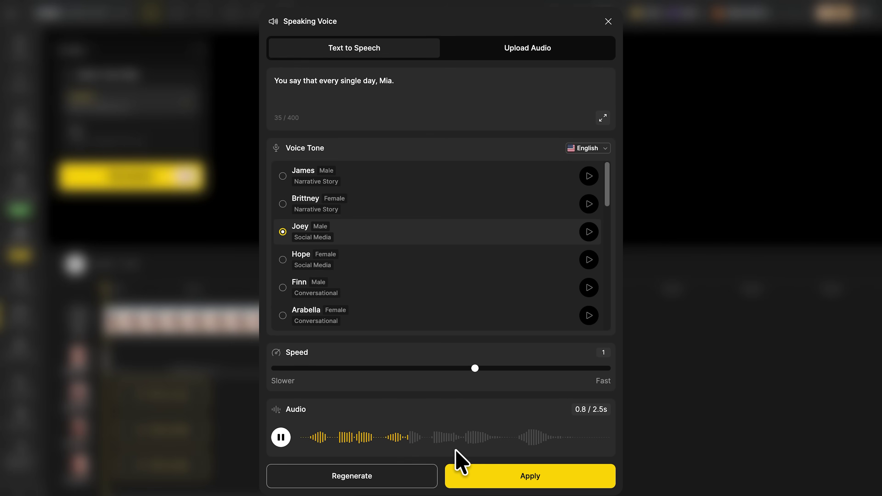
pyautogui.click(472, 474)
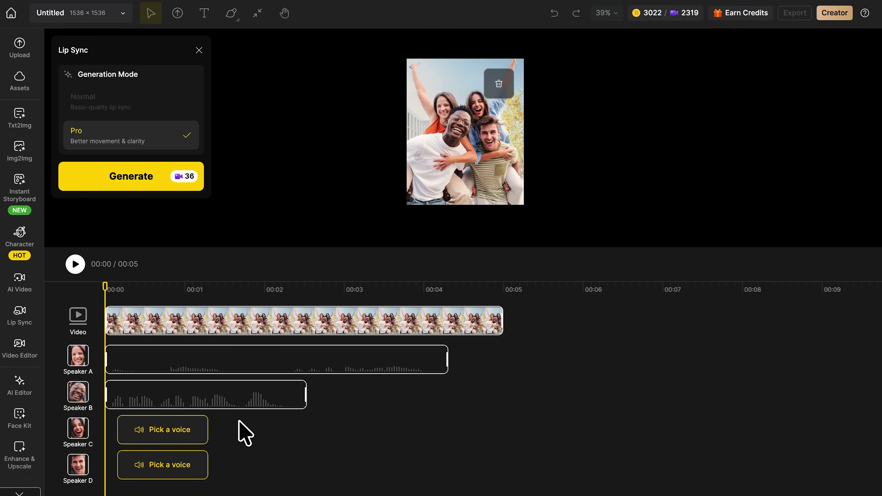
pyautogui.click(160, 429)
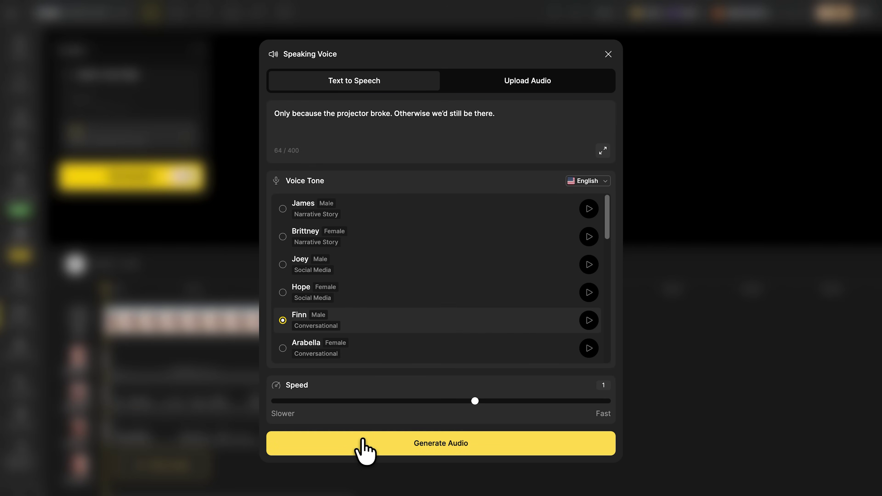
pyautogui.click(364, 447)
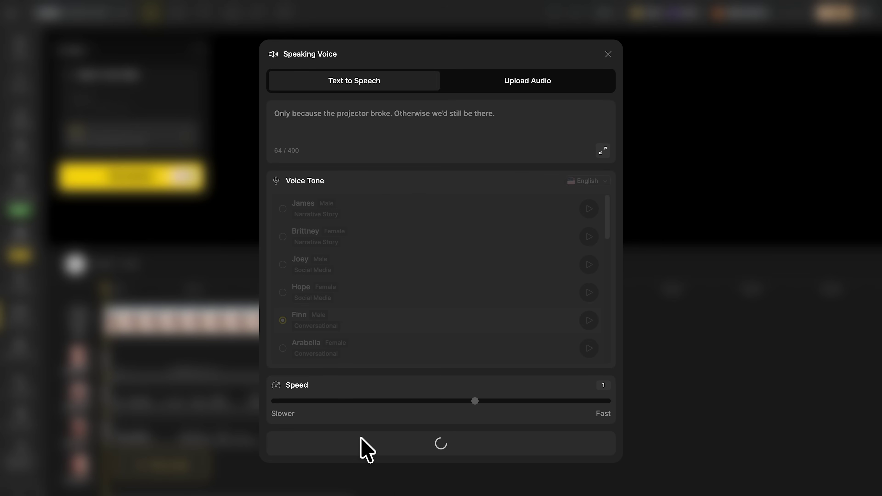
pyautogui.click(468, 476)
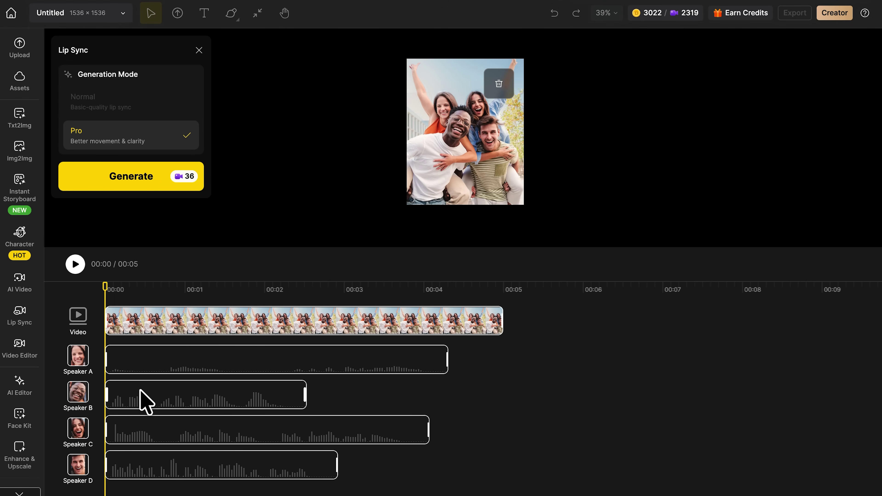
# Shift the Speaker B, C and D clips so each follows the previous line, making the video 14 seconds.
pyautogui.moveTo(142, 402); pyautogui.dragTo(490, 391)
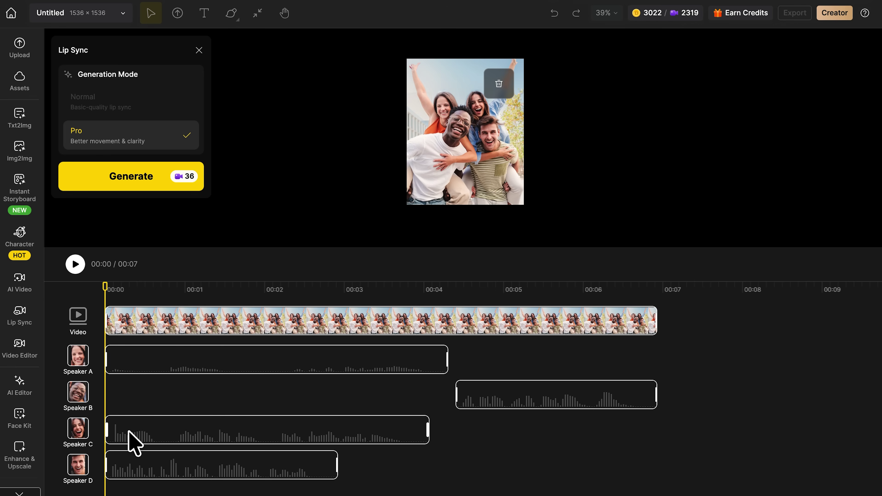
pyautogui.moveTo(132, 441); pyautogui.dragTo(670, 414)
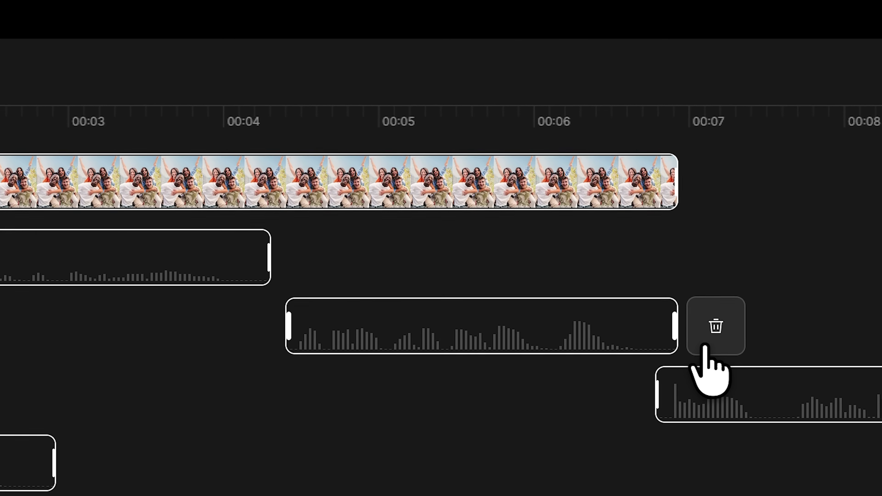
pyautogui.moveTo(711, 332); pyautogui.dragTo(751, 264)
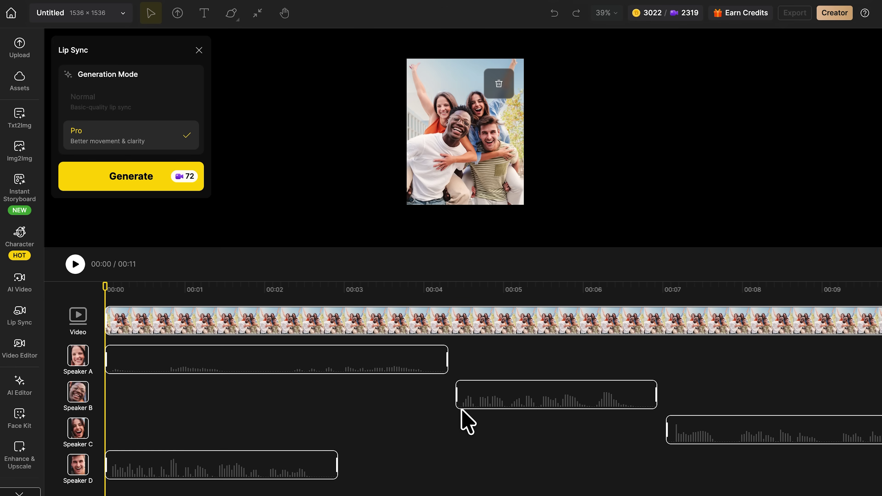
pyautogui.hscroll(5, 465, 417)
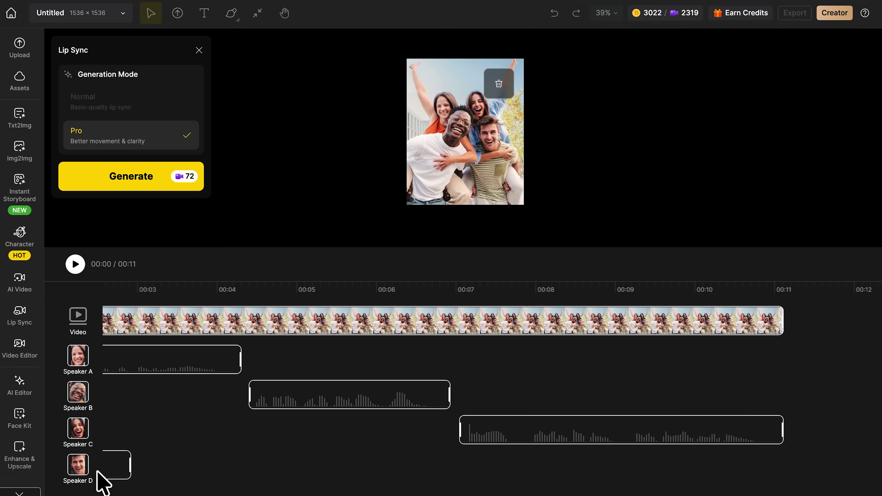
pyautogui.moveTo(111, 468); pyautogui.dragTo(784, 418)
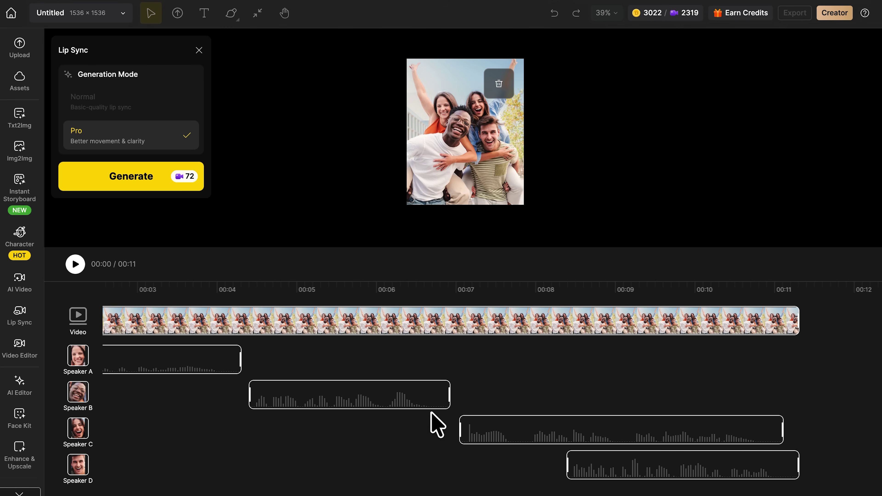
pyautogui.hscroll(4, 347, 430)
pyautogui.moveTo(429, 469); pyautogui.dragTo(651, 457)
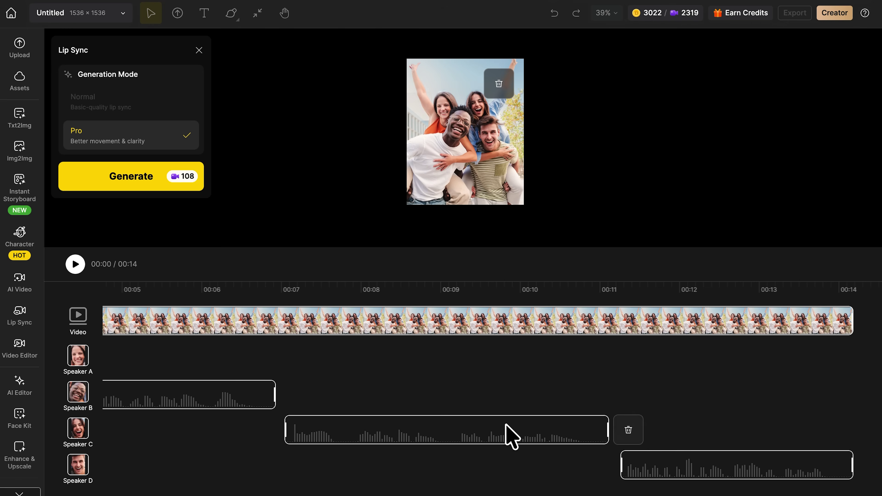
pyautogui.hscroll(-8, 410, 419)
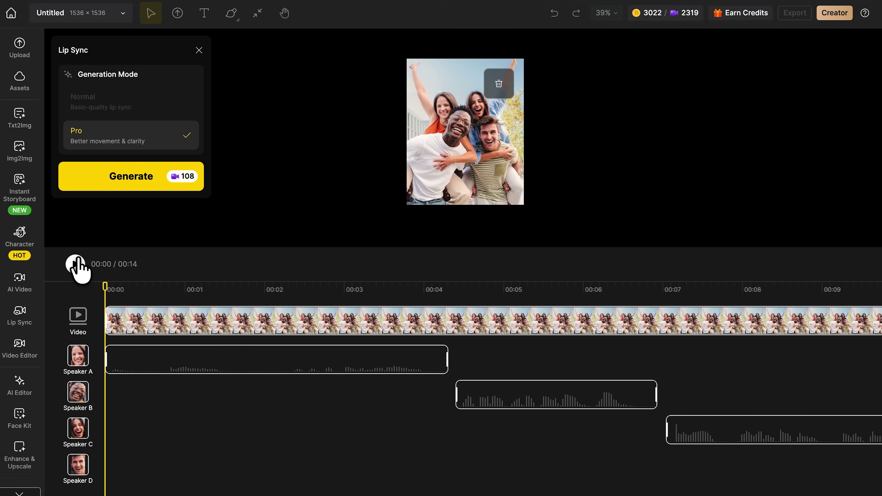
# Preview the staggered conversation, then start generating the Pro lip sync video.
pyautogui.click(76, 264)
pyautogui.click(75, 264)
pyautogui.moveTo(115, 110)
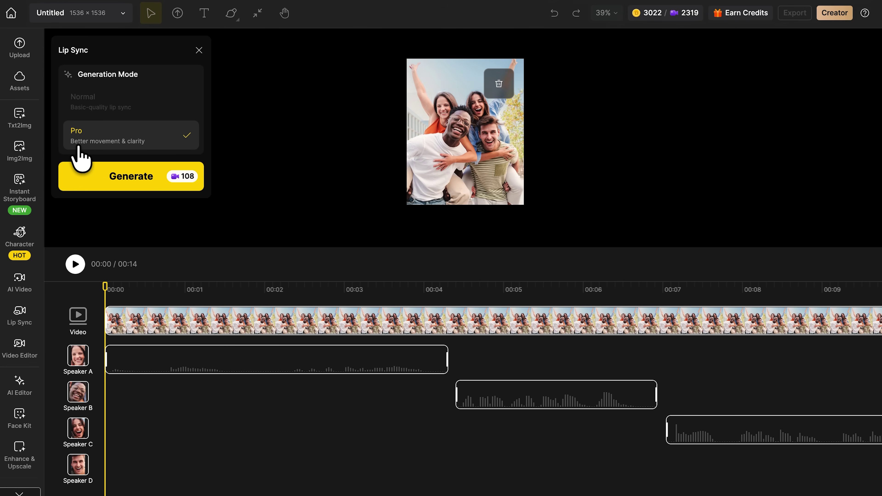
pyautogui.click(137, 175)
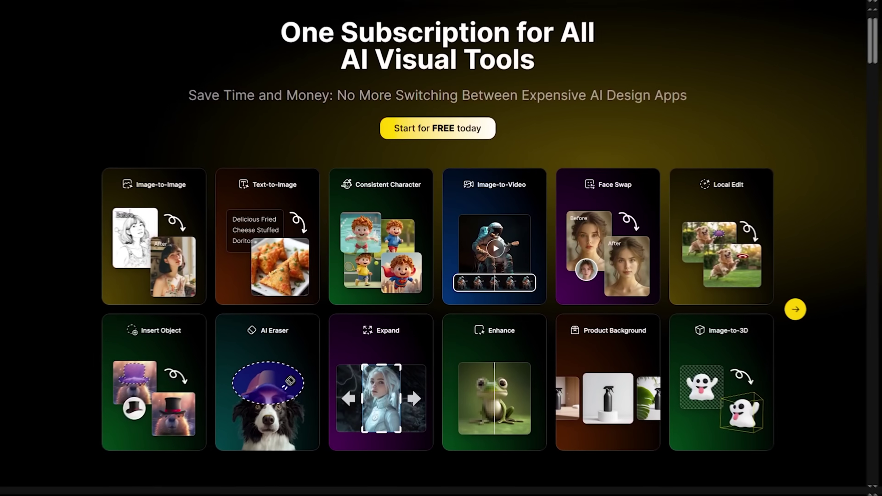
# Browse the landing page's AI tool grid down to the AI Photo Filter section.
pyautogui.scroll(-3, 441, 243)
pyautogui.scroll(-5, 440, 243)
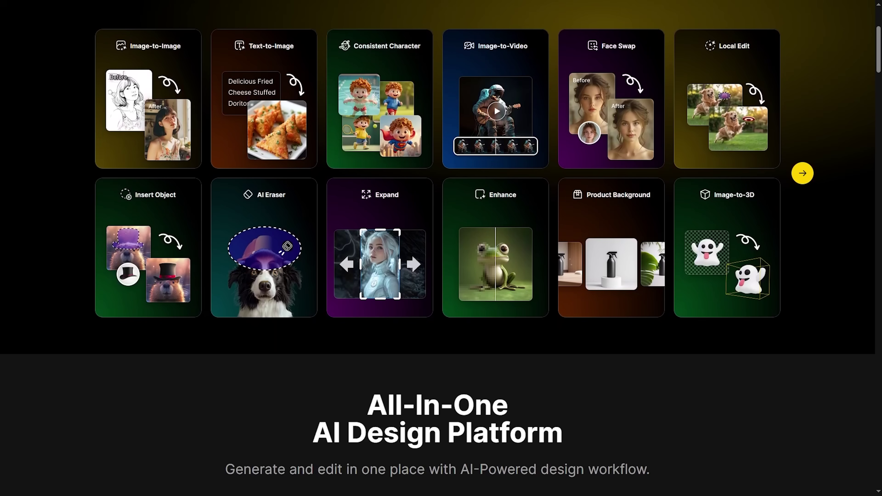
pyautogui.scroll(-3, 441, 244)
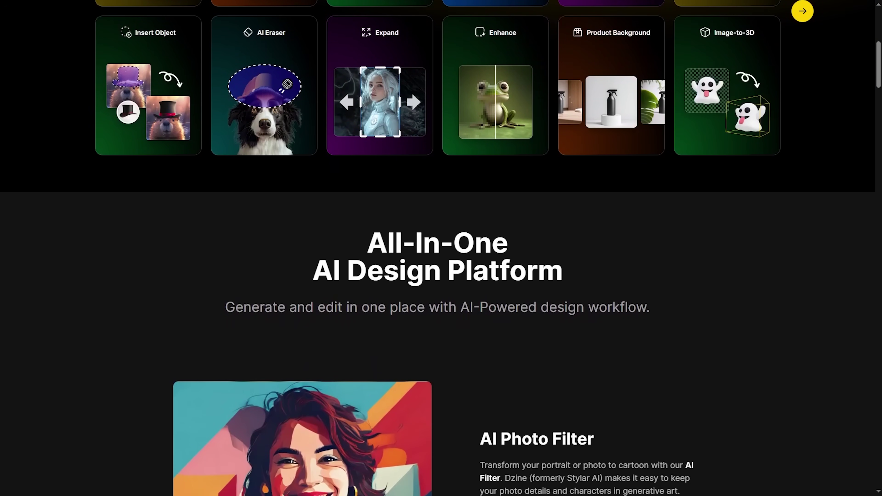